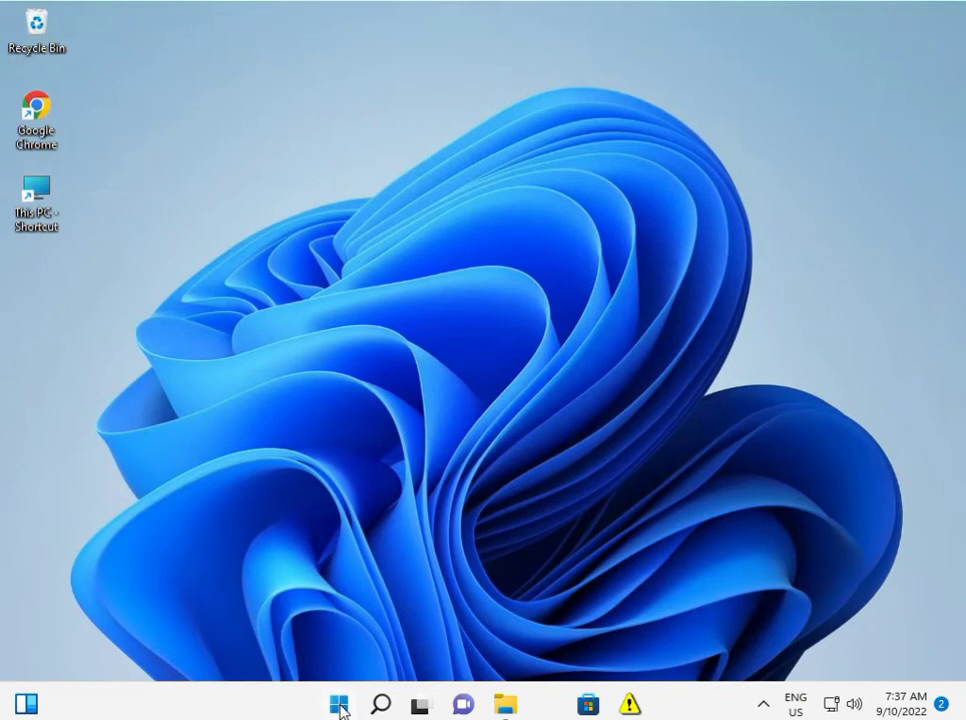
Run the Windows Update troubleshooter from the other system troubleshooters in Settings, and minimize the Settings window
left_click(621, 224)
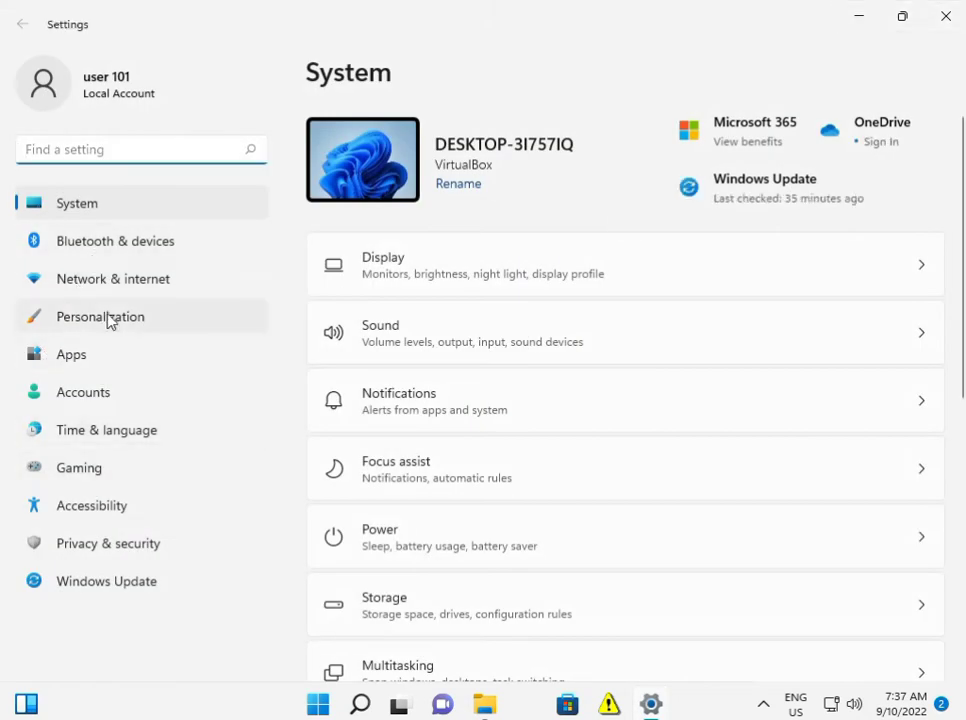
scroll(417, 520, "down", 2)
scroll(417, 520, "down", 5)
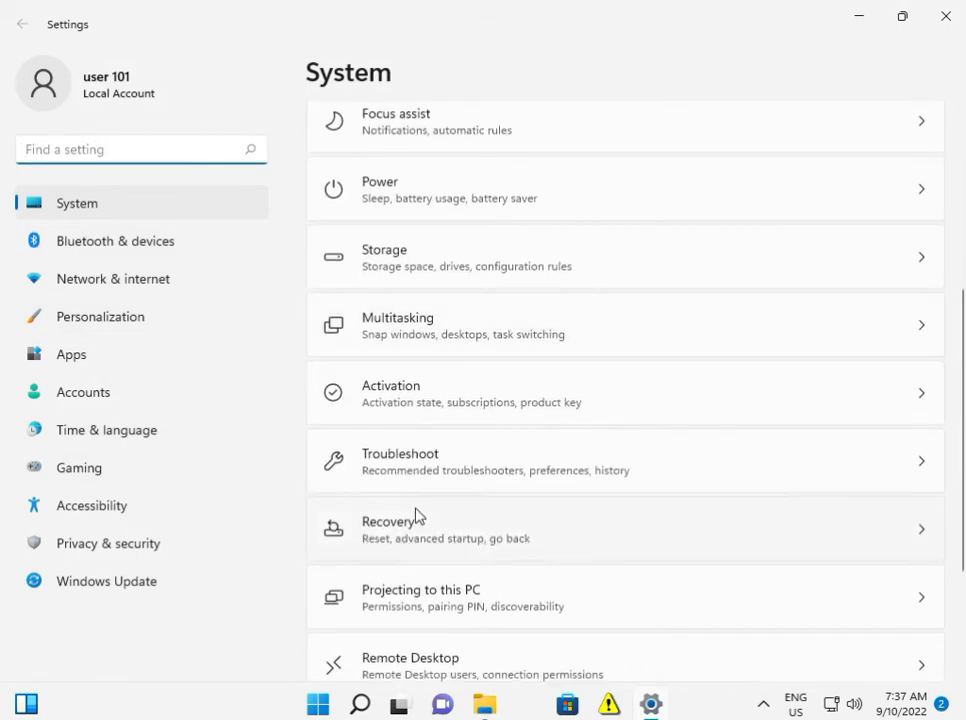
left_click(426, 470)
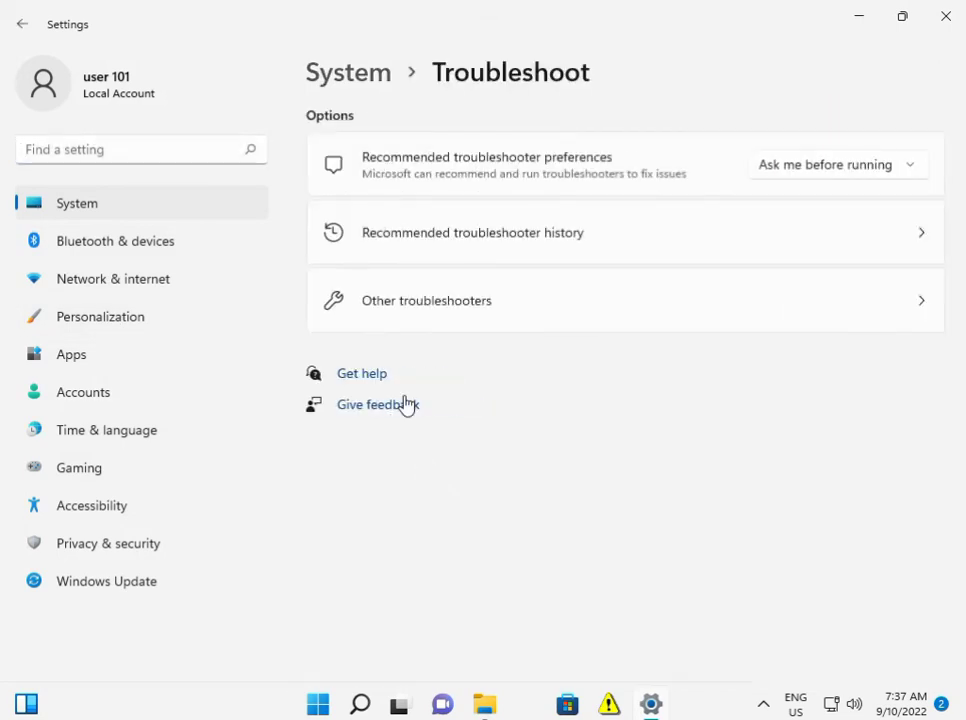
left_click(419, 327)
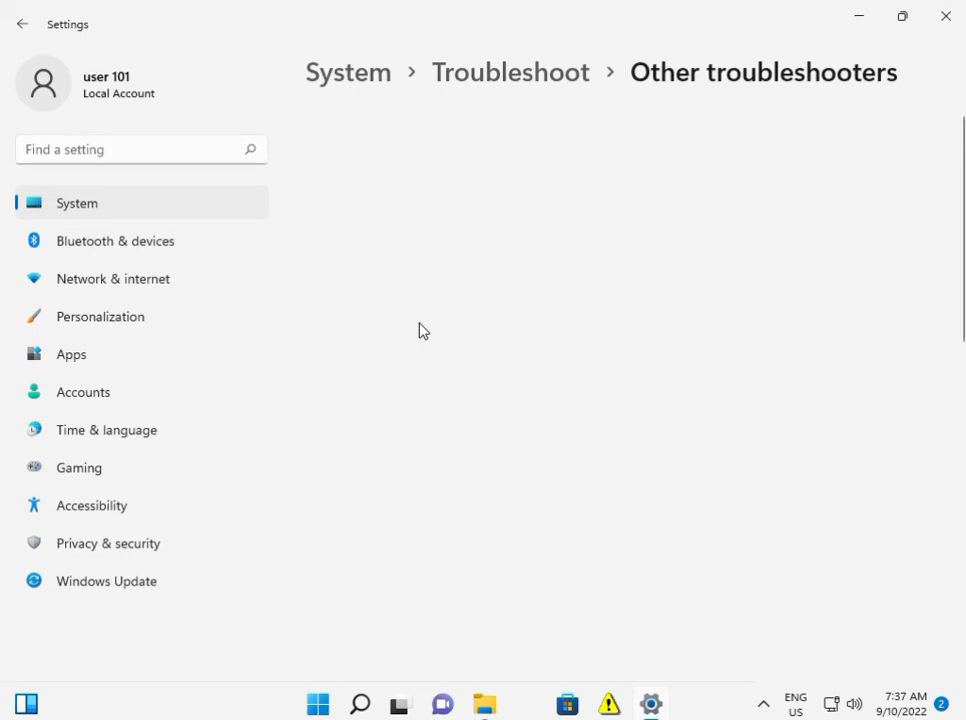
left_click(843, 372)
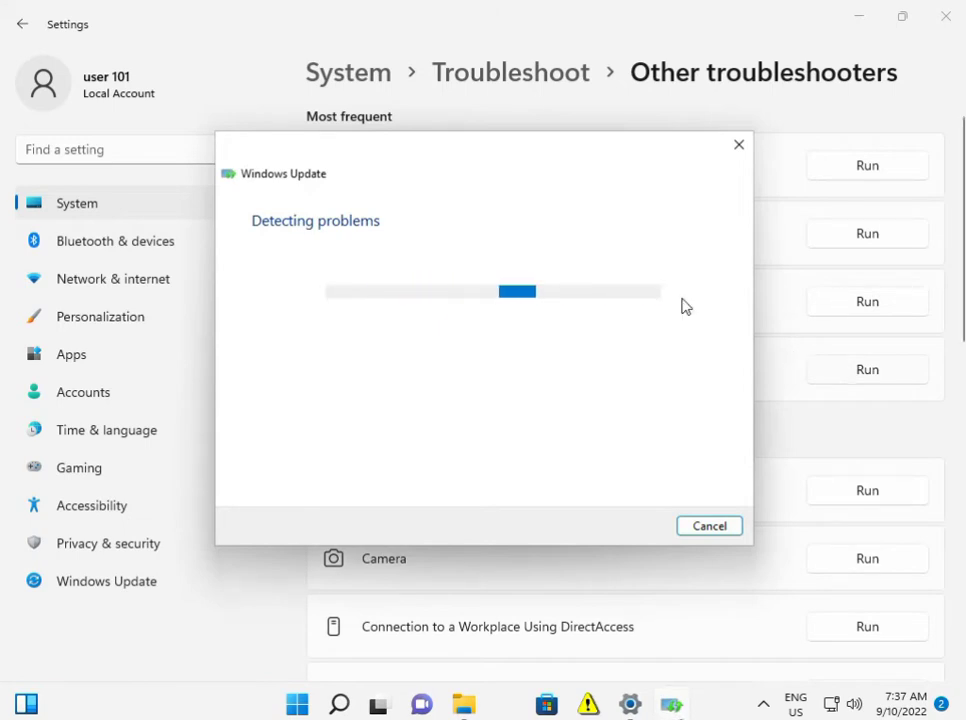
left_click(856, 27)
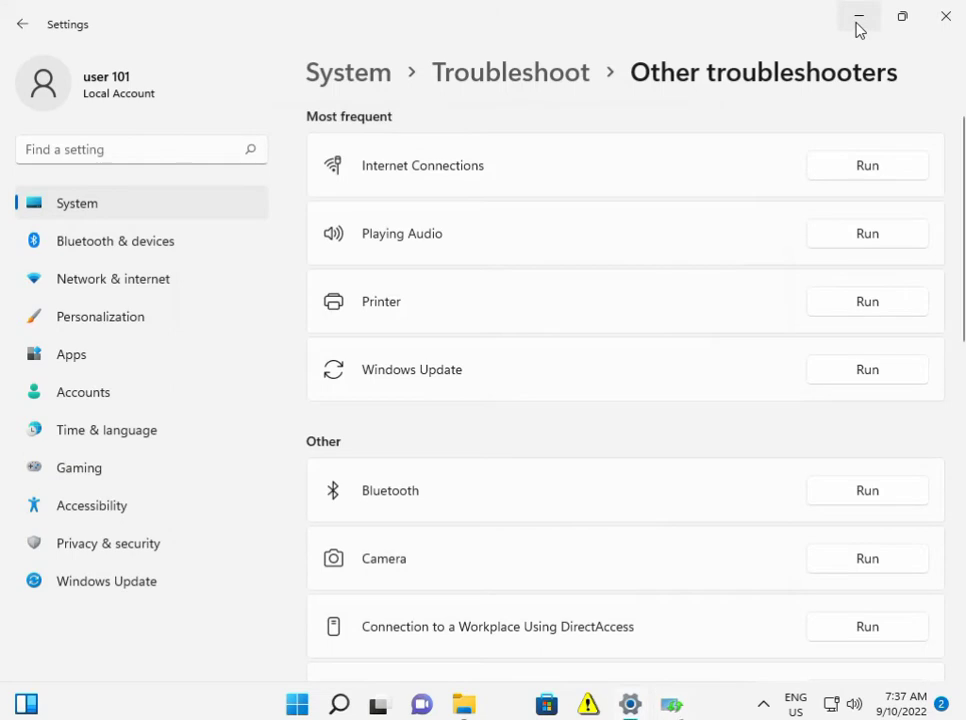
left_click(857, 22)
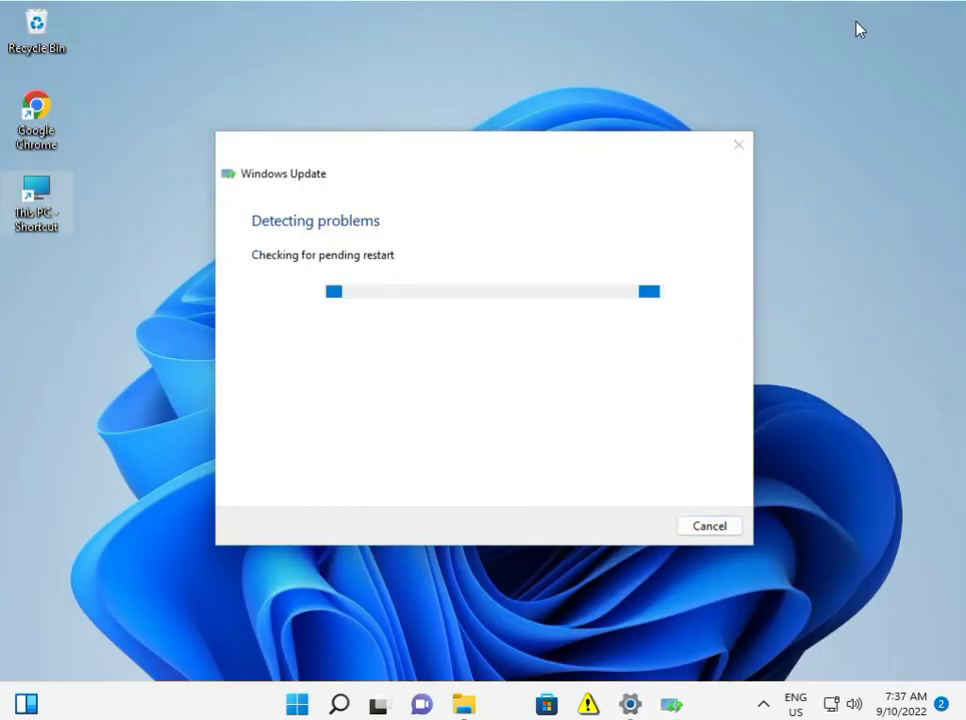
Open New Text Document from the share folder on \\192.168.0.115, close the folder window and highlight the document's four repair commands
key("super+r")
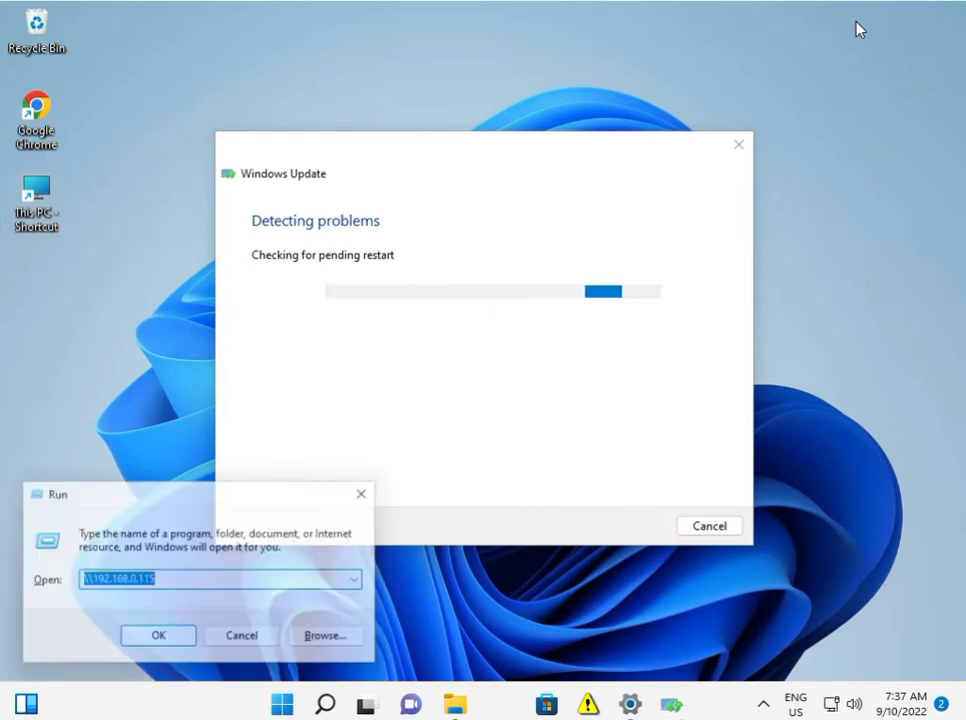
left_click(141, 646)
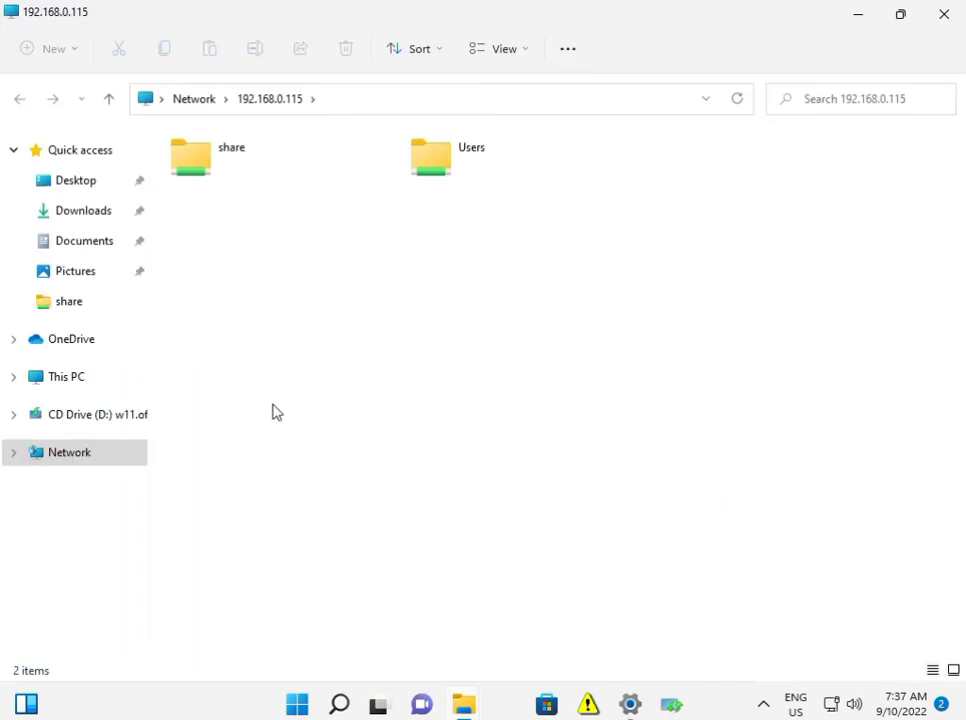
double_click(254, 183)
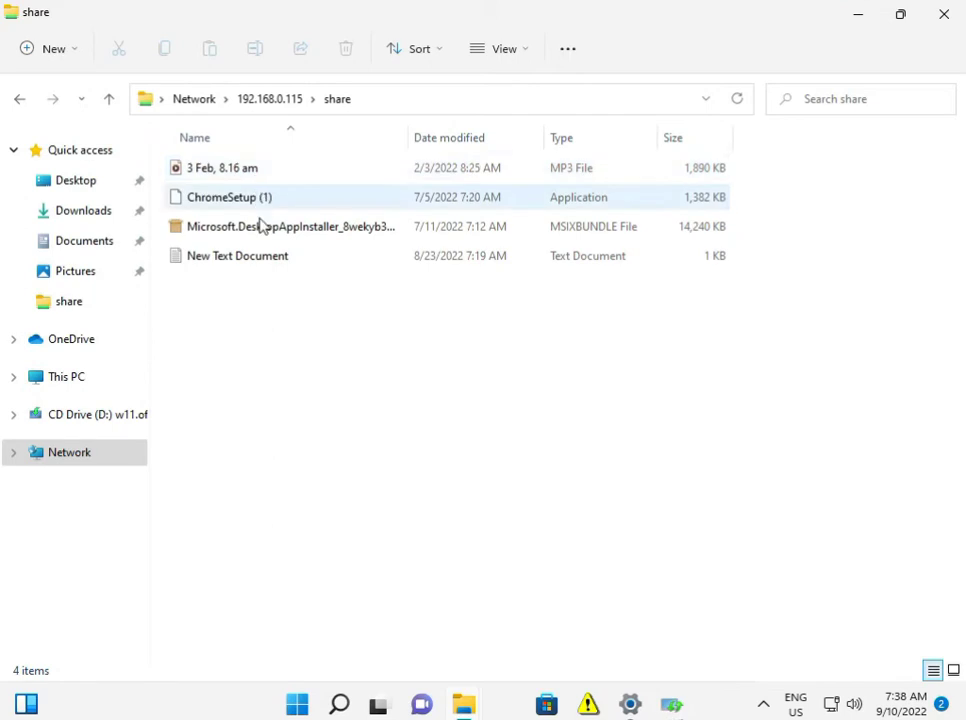
left_click(274, 266)
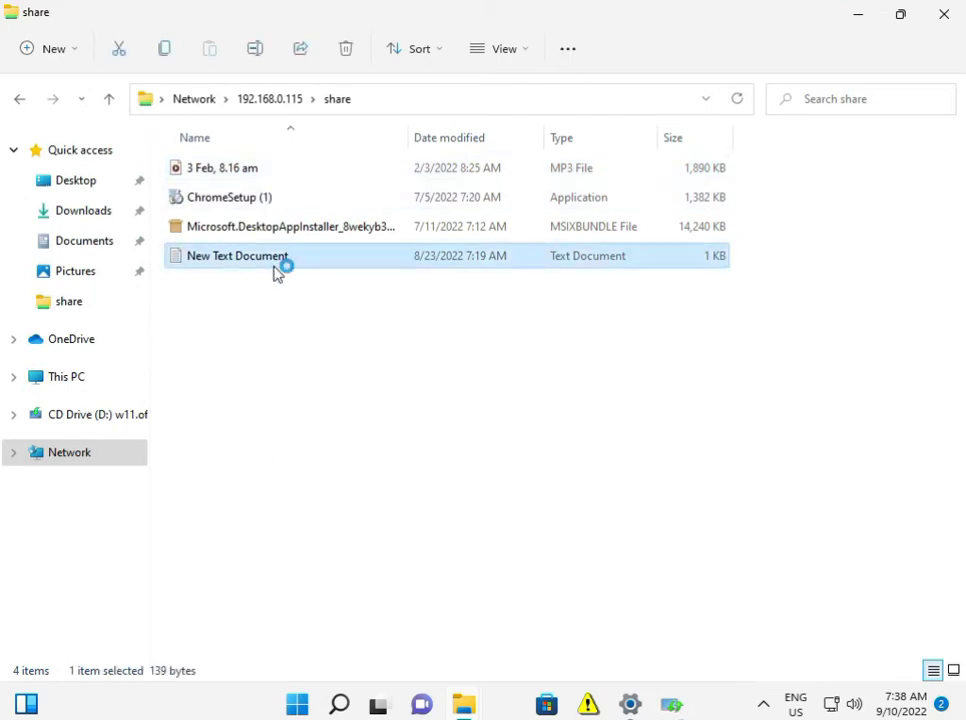
left_click(957, 22)
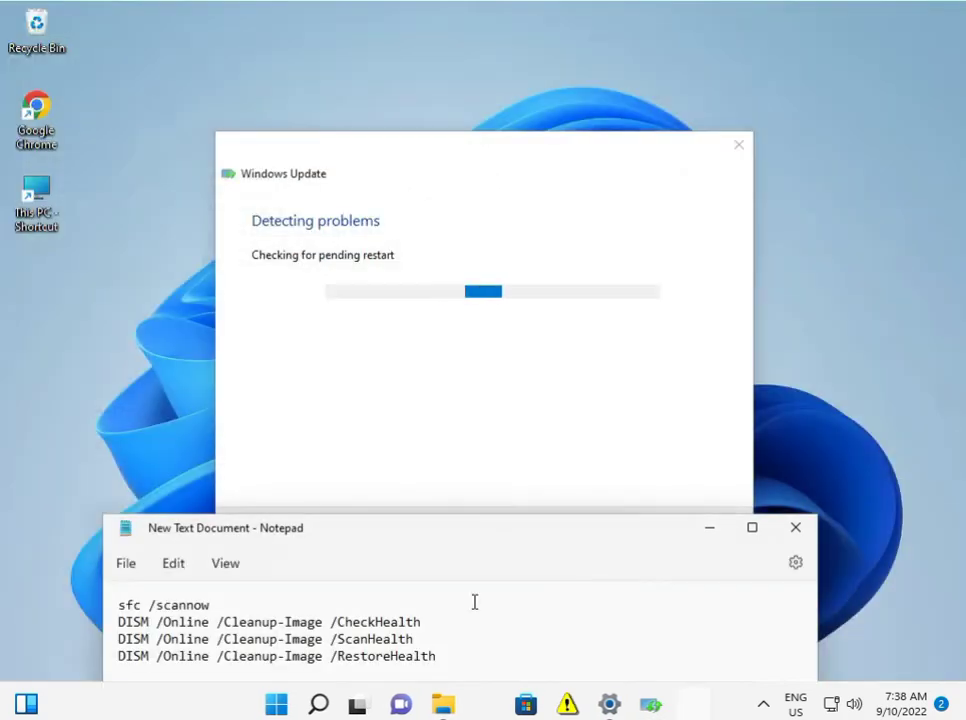
left_click_drag(442, 533, 487, 356)
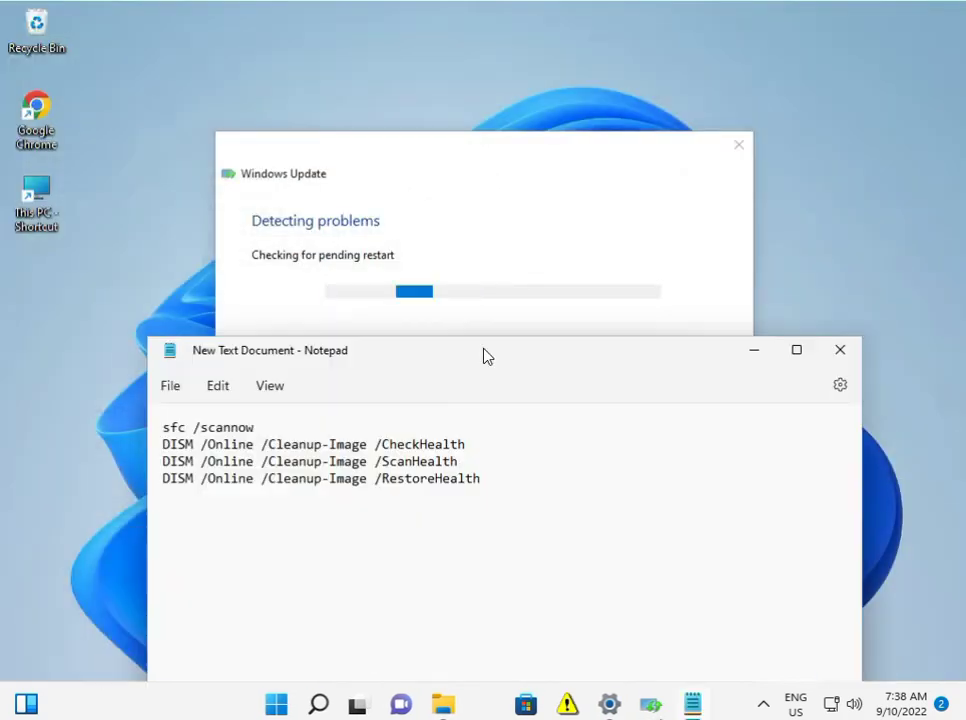
left_click_drag(486, 472, 191, 428)
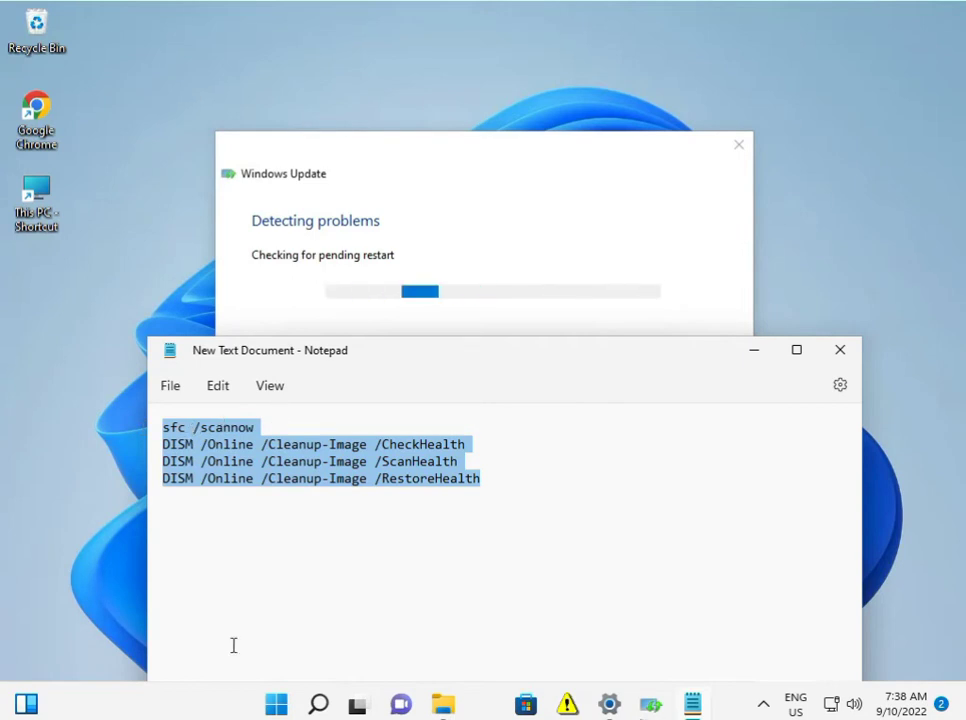
Find Command Prompt by searching for cmd, run it as administrator and allow it to make changes
left_click(276, 704)
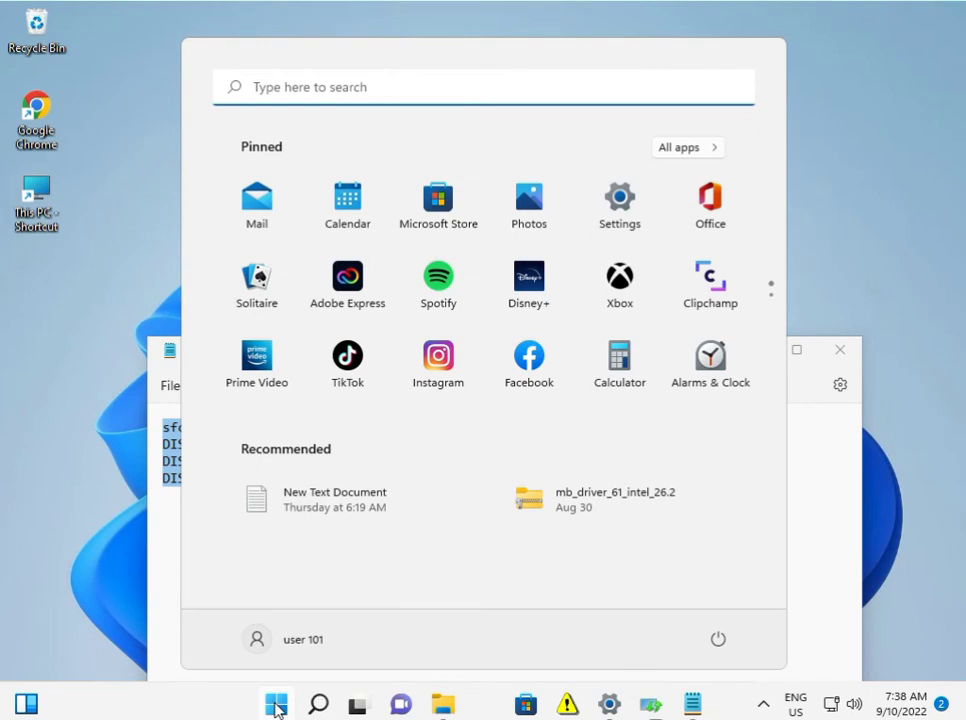
type("cmd")
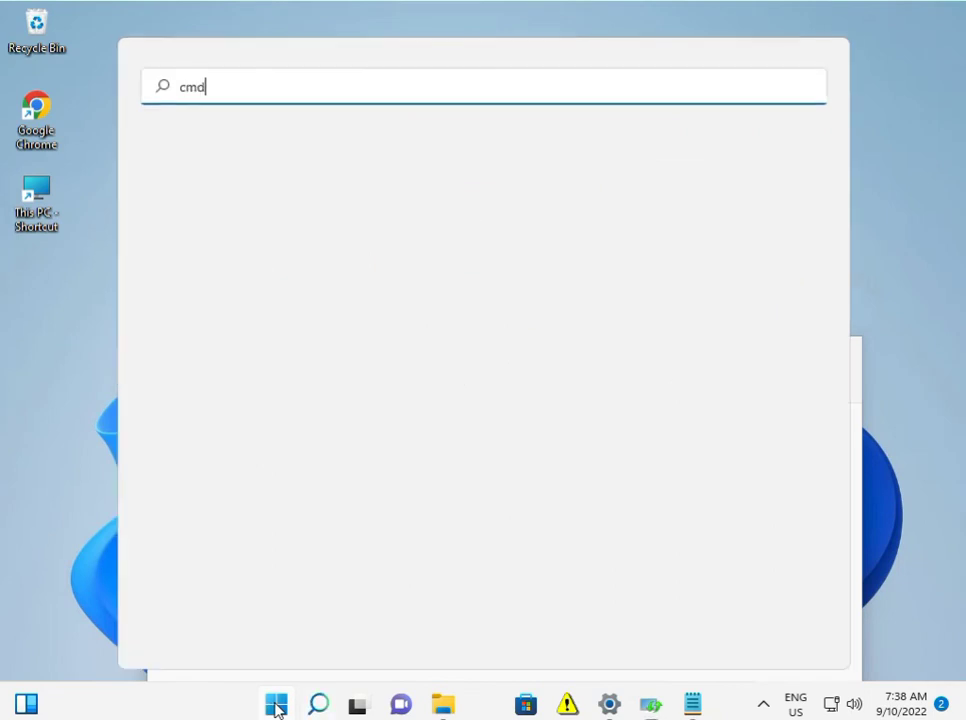
left_click(266, 250)
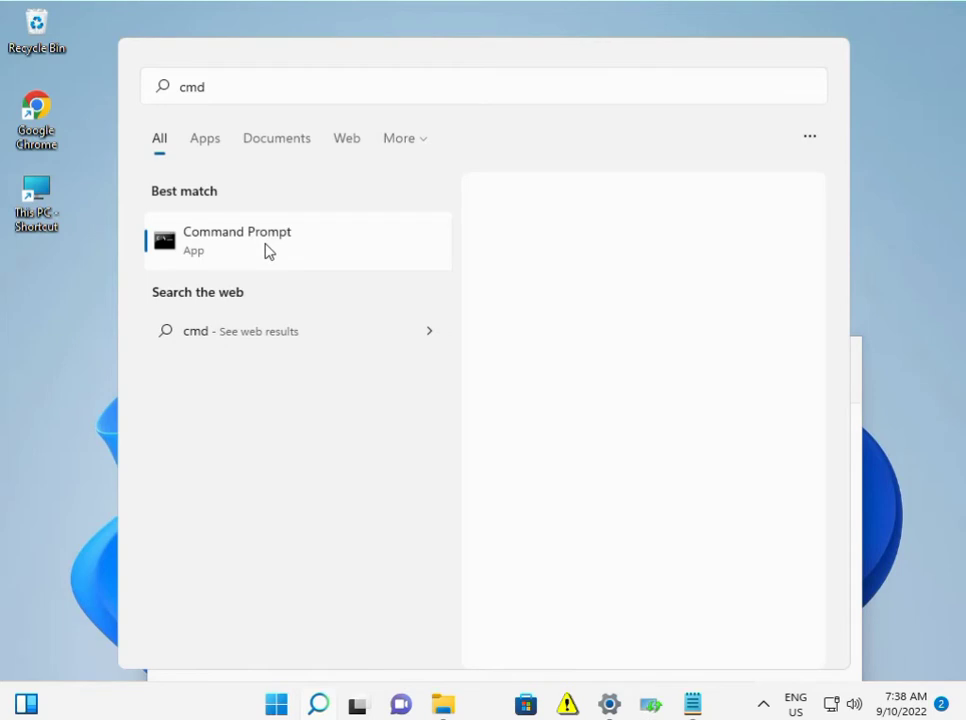
right_click(266, 250)
left_click(295, 272)
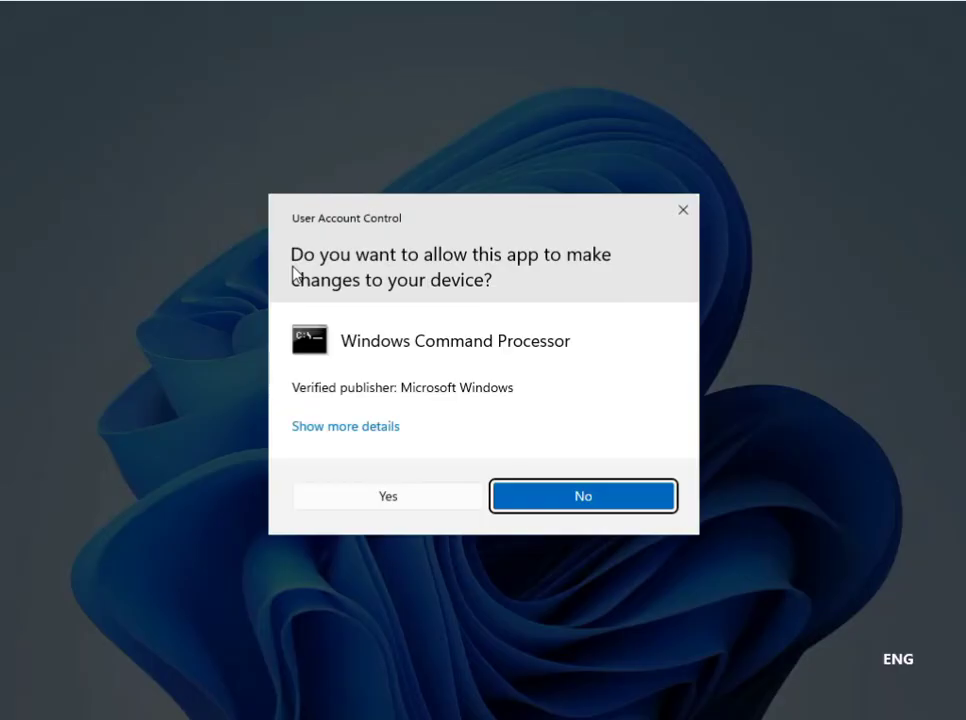
left_click(395, 502)
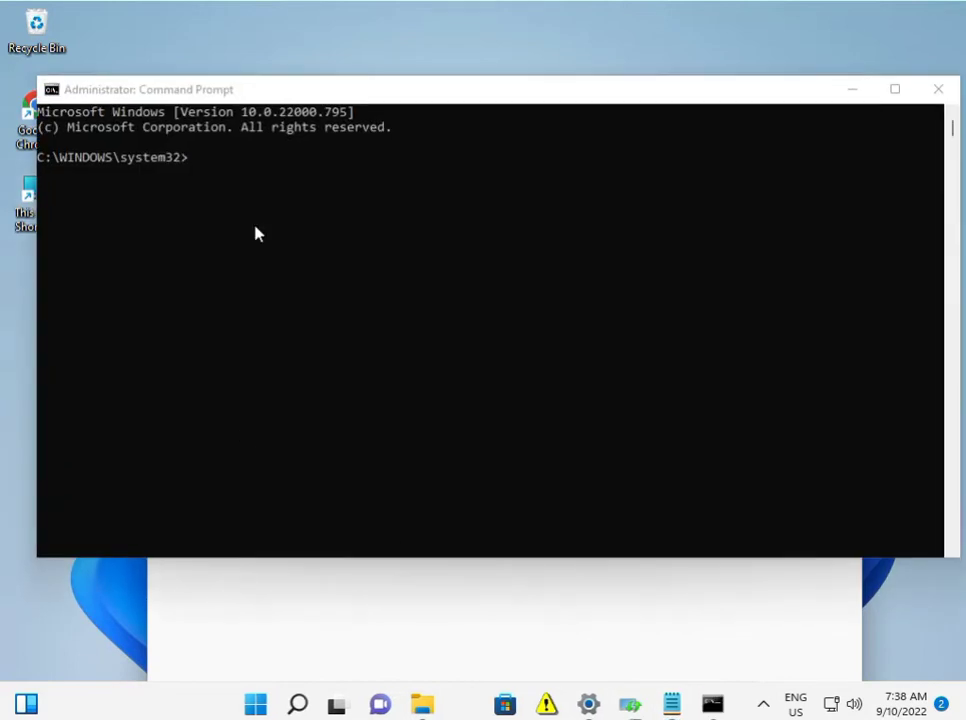
Arrange the Command Prompt and Notepad windows so the listed commands and the prompt are both visible
left_click_drag(318, 97, 303, 446)
left_click(320, 376)
left_click_drag(388, 366, 703, 80)
left_click_drag(340, 443, 394, 329)
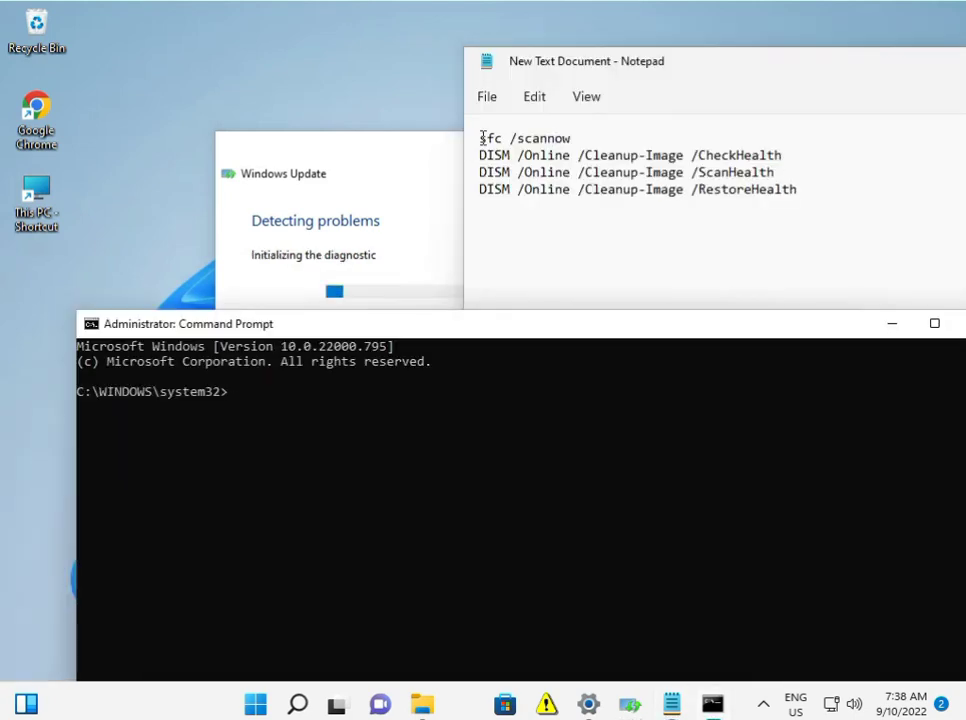
Copy sfc /scannow from the Notepad document and run it in the administrator Command Prompt
left_click_drag(479, 138, 567, 138)
right_click(567, 138)
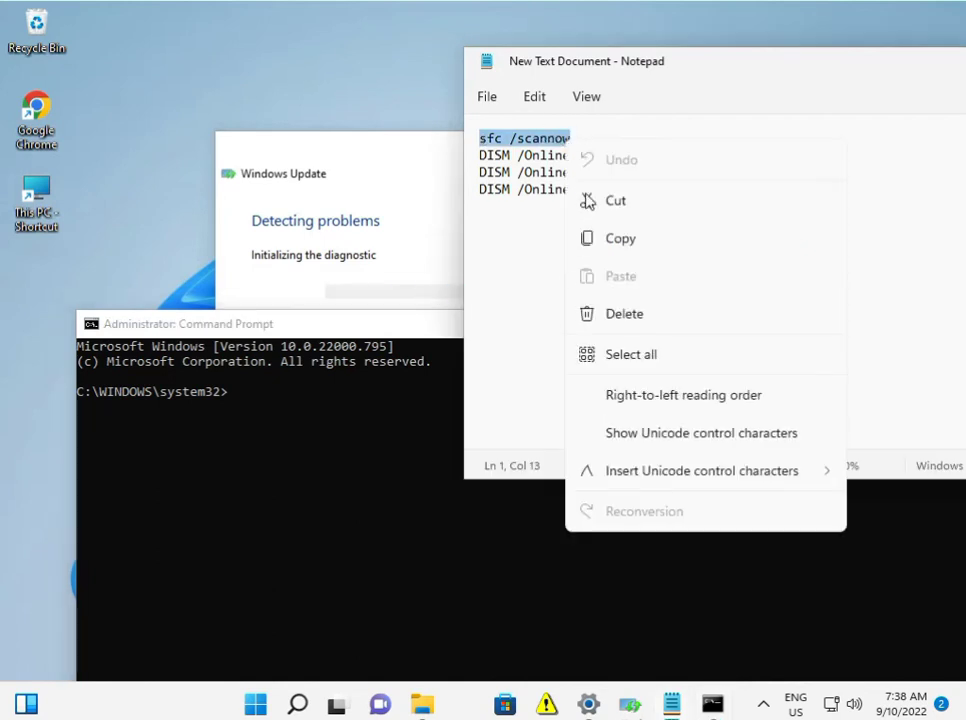
left_click(586, 238)
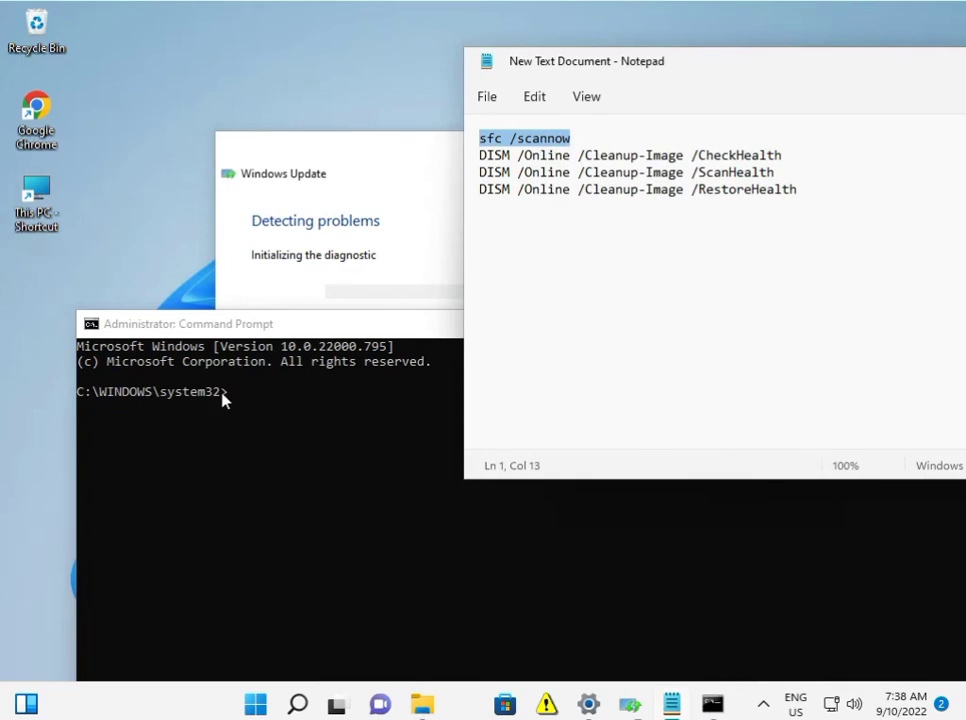
left_click(229, 399)
key("ctrl+v")
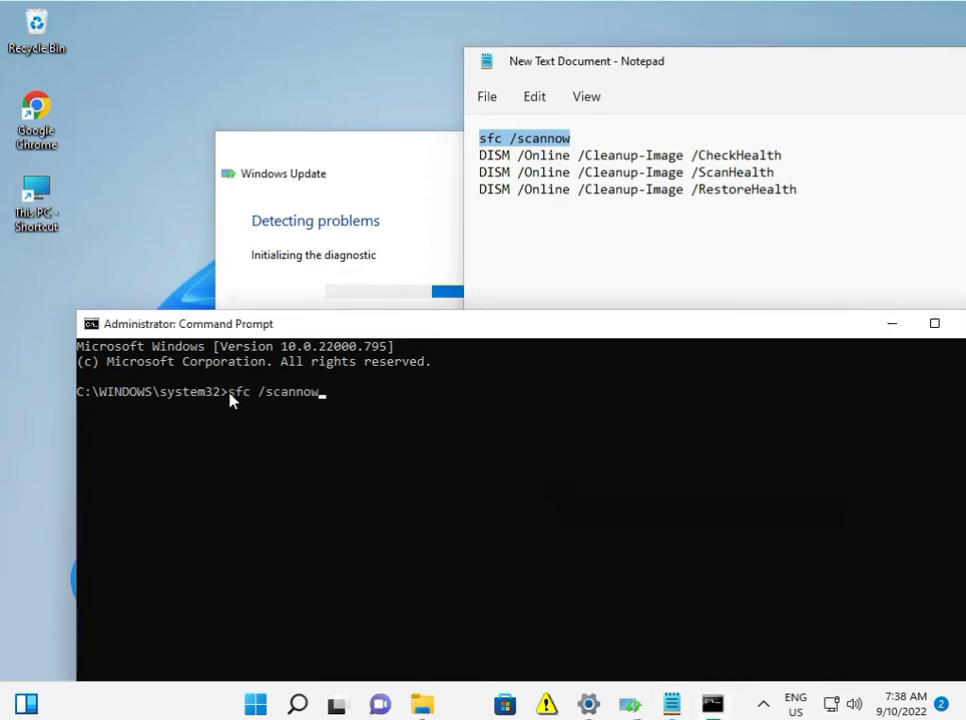
key("Return")
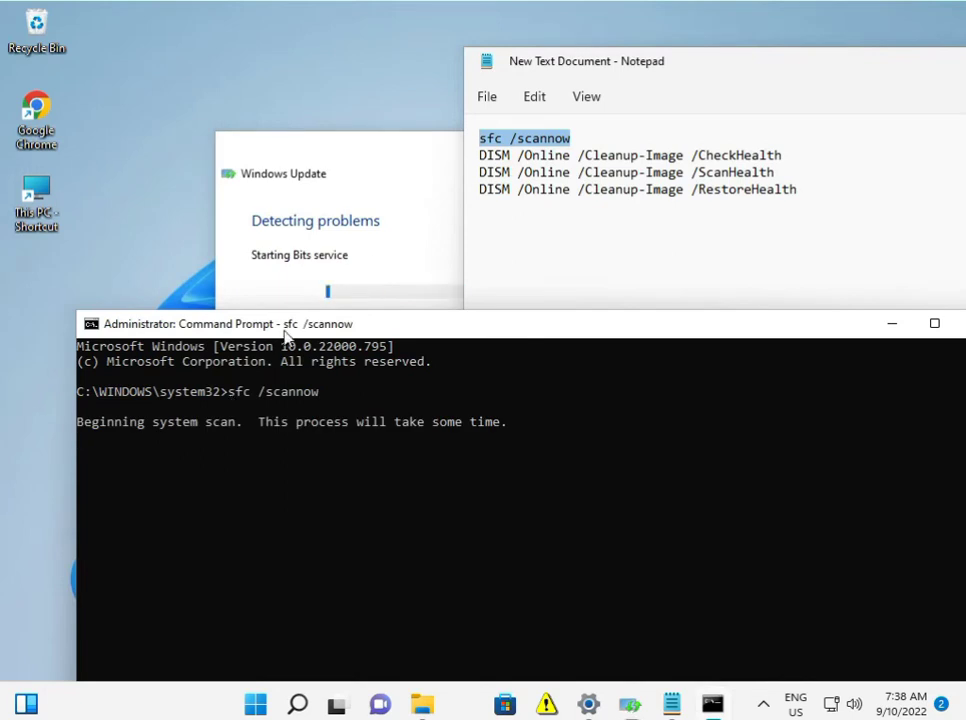
Minimize the Command Prompt and Notepad windows to uncover the Windows Update troubleshooter
left_click(484, 155)
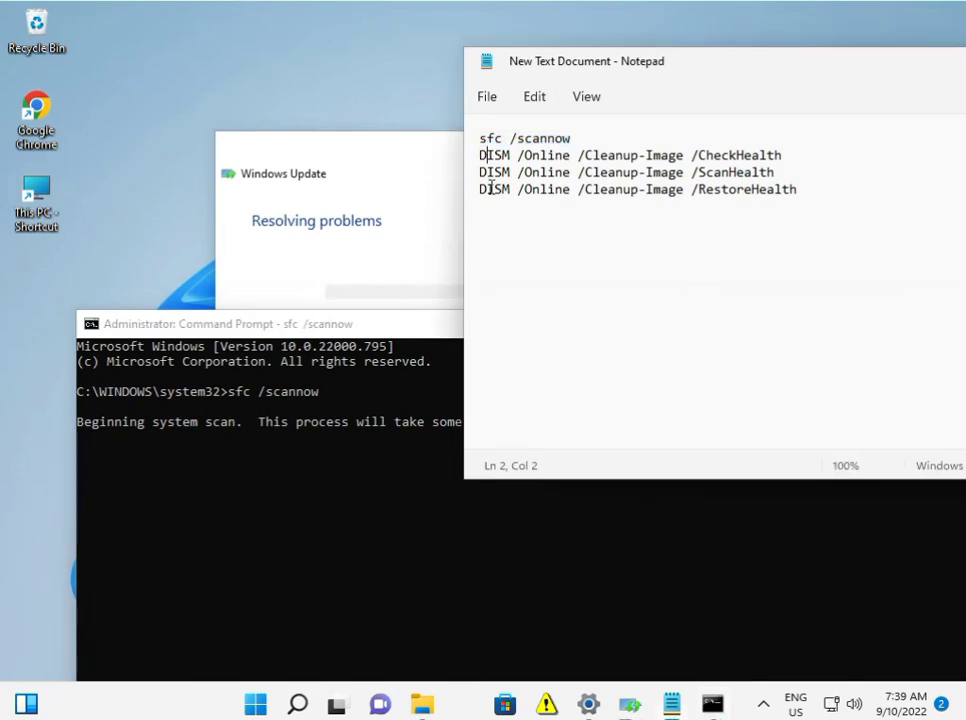
left_click(351, 345)
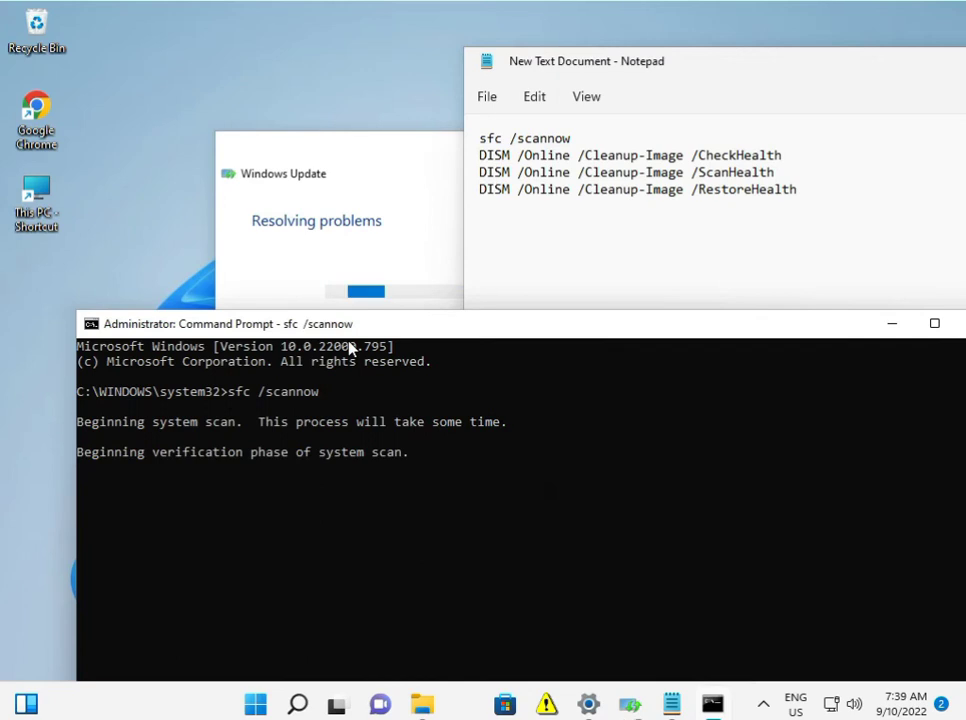
left_click_drag(870, 328, 706, 312)
left_click(727, 308)
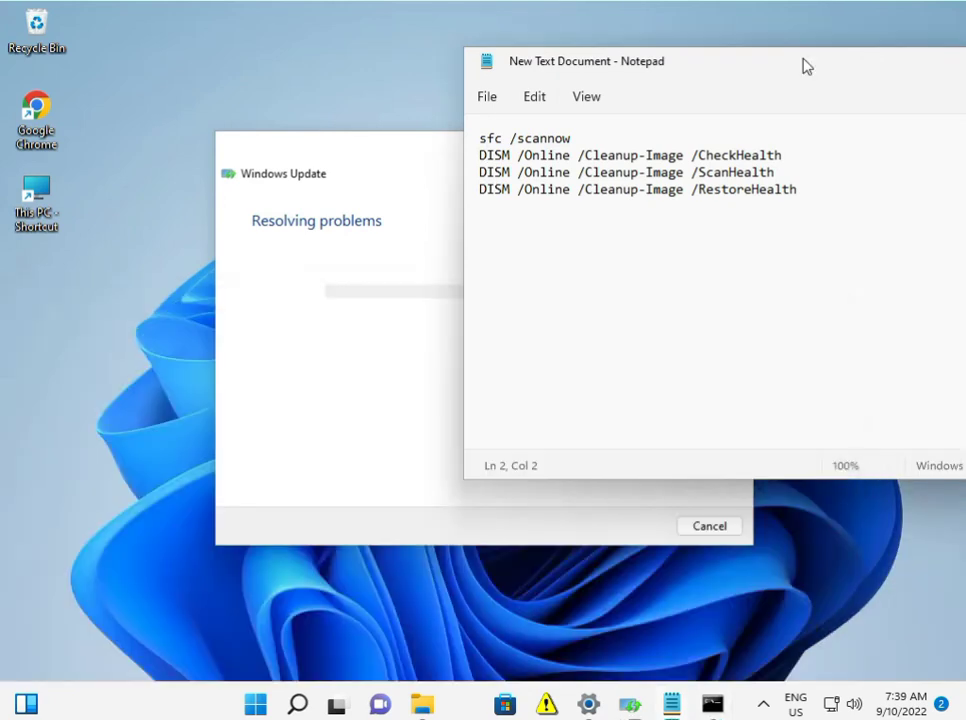
left_click_drag(802, 65, 565, 54)
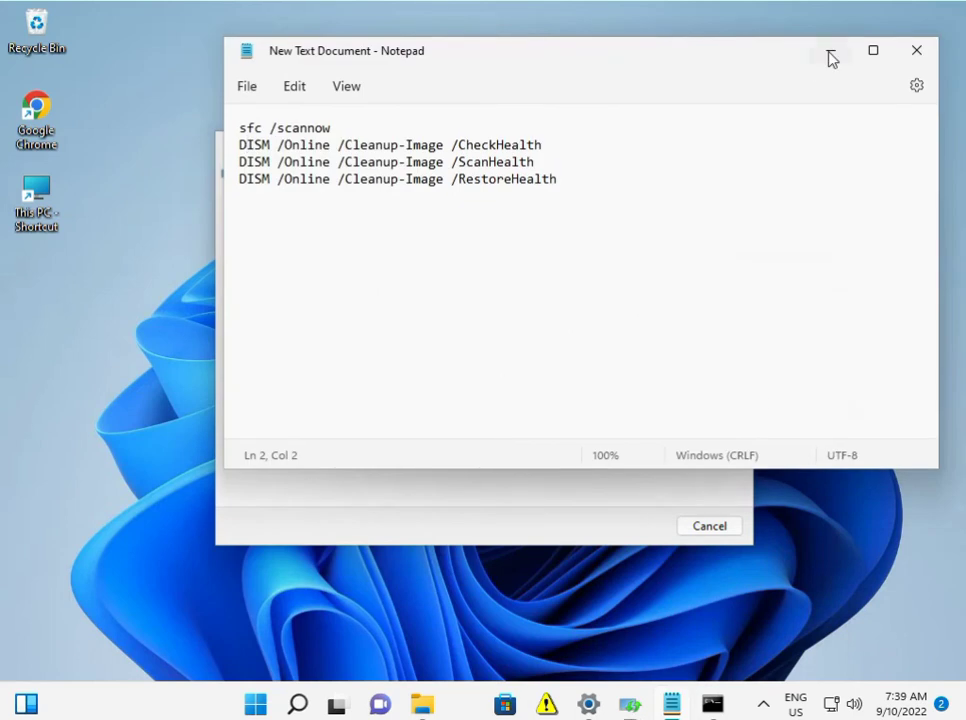
left_click(830, 55)
Open the Windows Security dashboard and go to the management page for Virus & threat protection settings
left_click(763, 704)
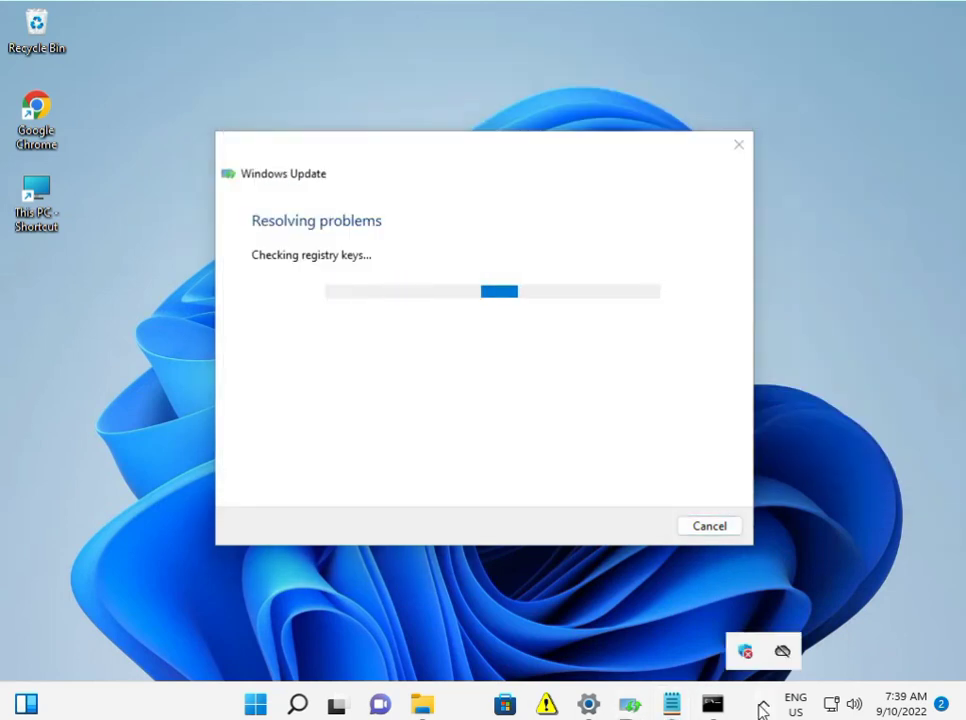
right_click(745, 651)
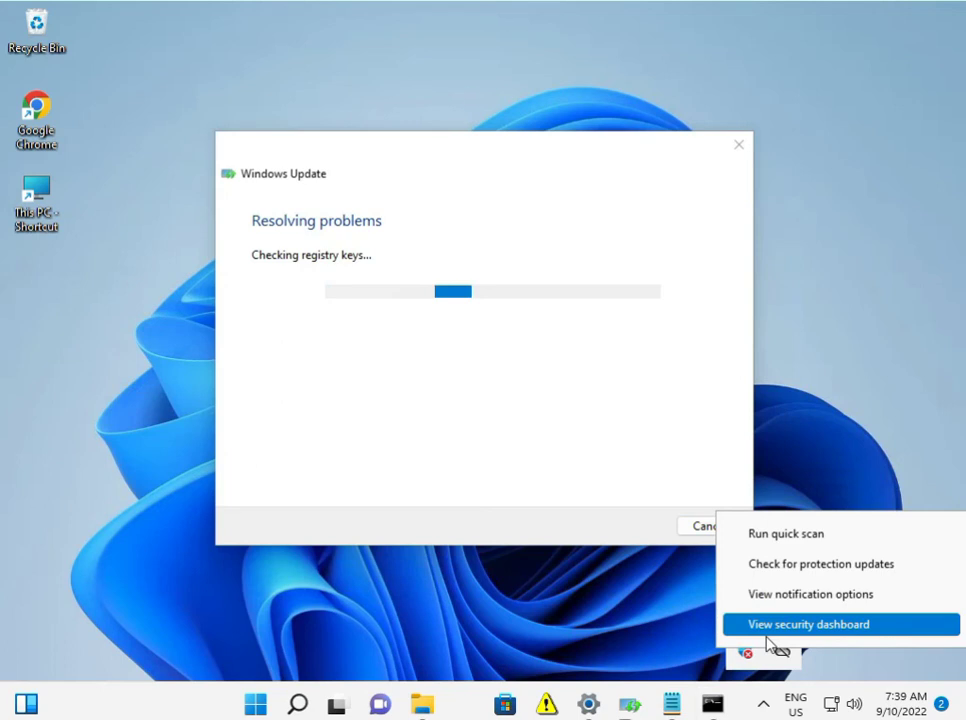
left_click(767, 625)
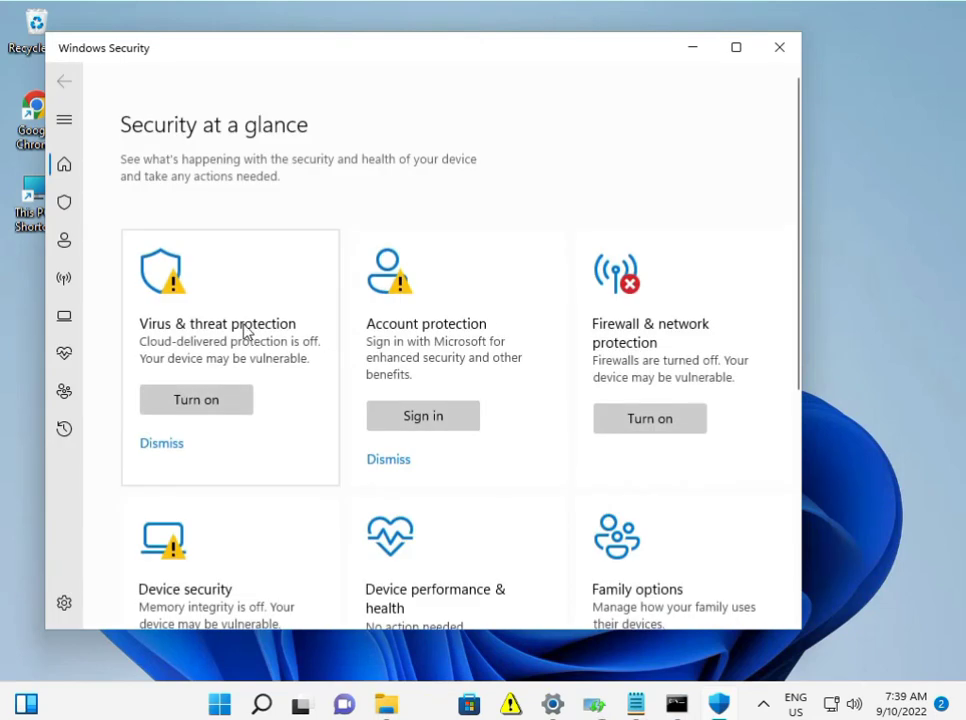
left_click(247, 333)
scroll(265, 470, "down", 5)
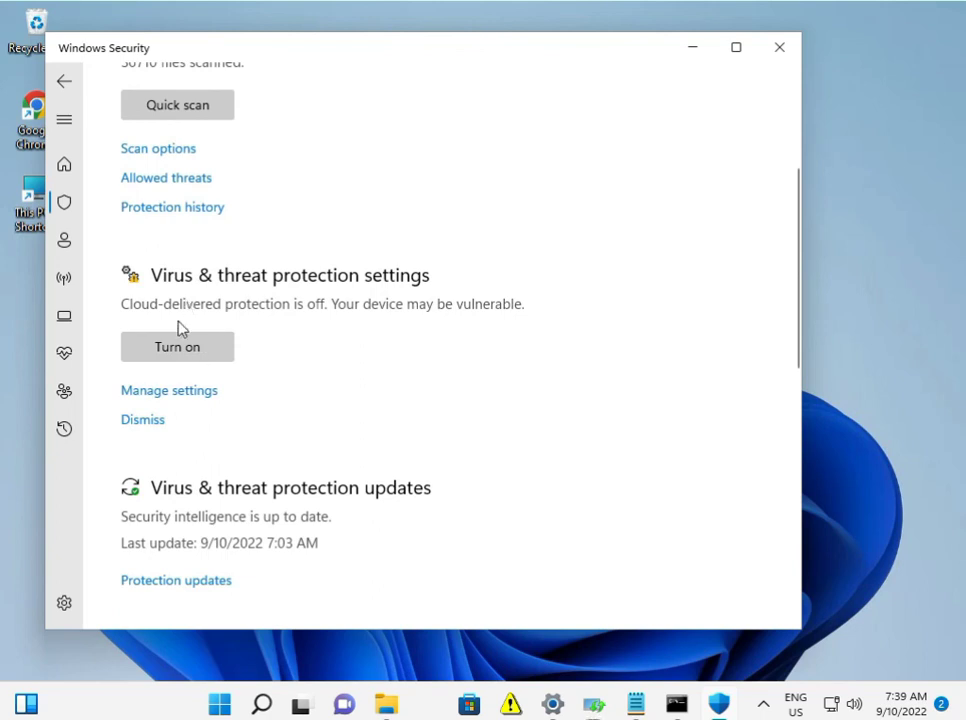
scroll(195, 352, "down", 3)
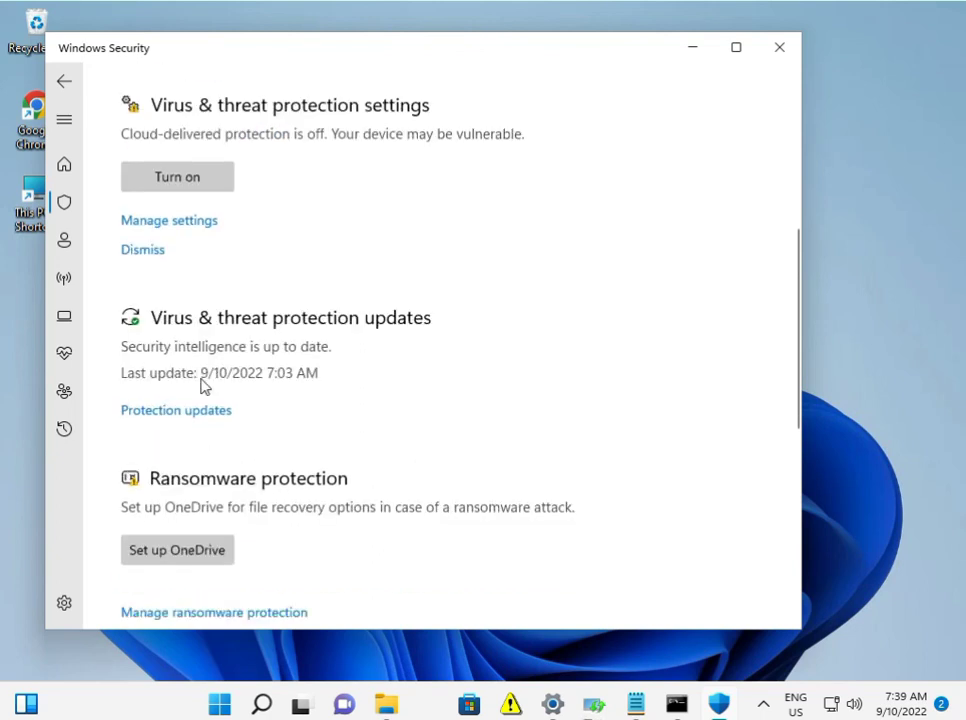
left_click(196, 221)
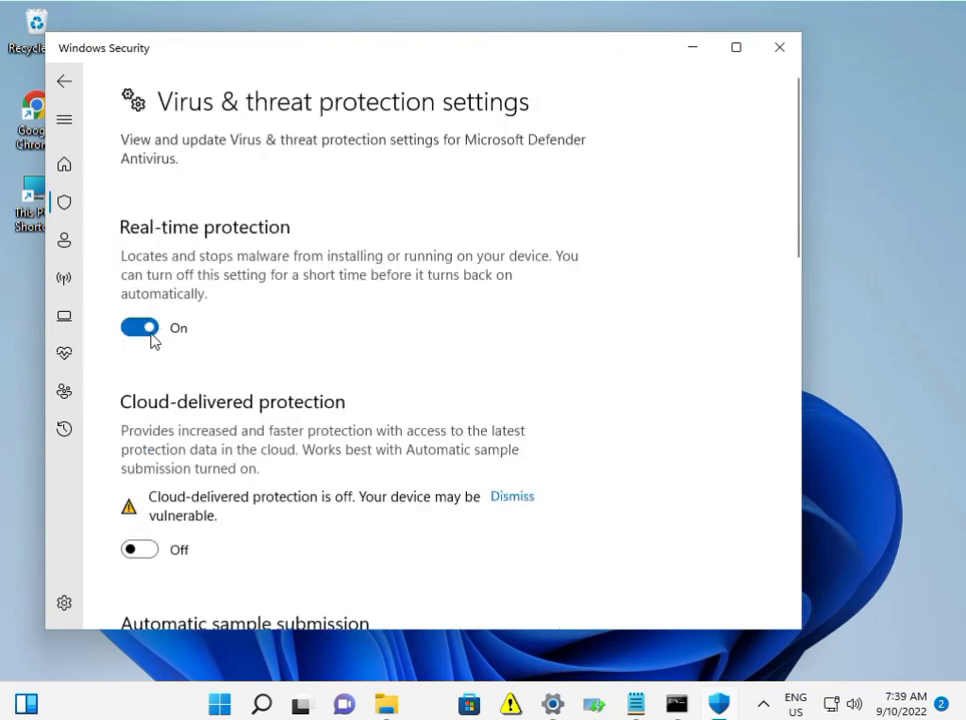
Turn off Real-time protection, allow Windows Security to make changes and close its window
left_click(151, 334)
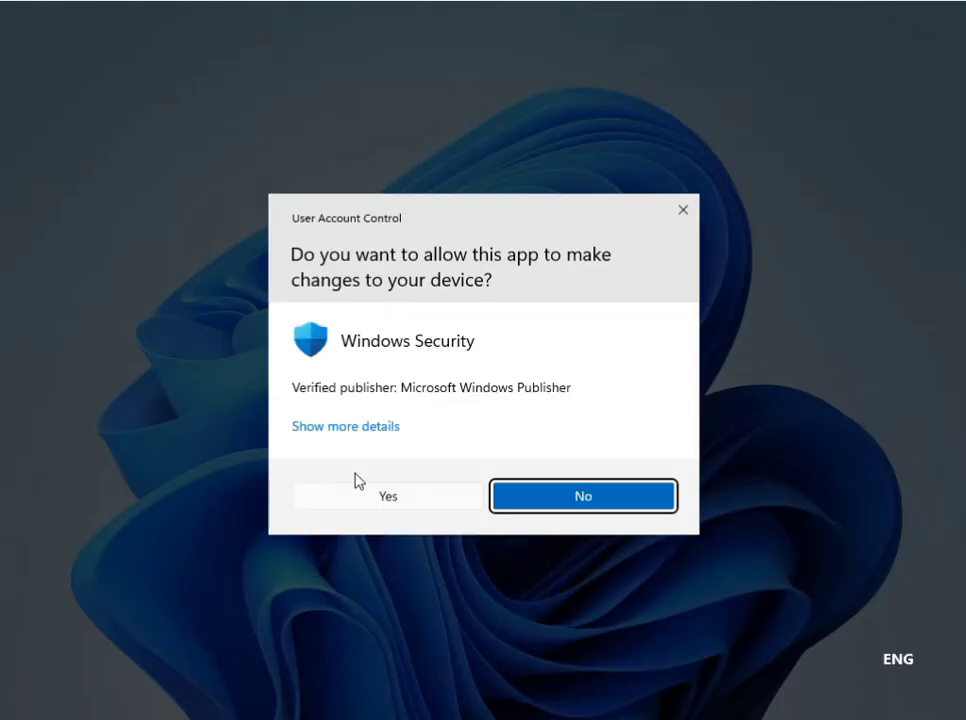
left_click(362, 488)
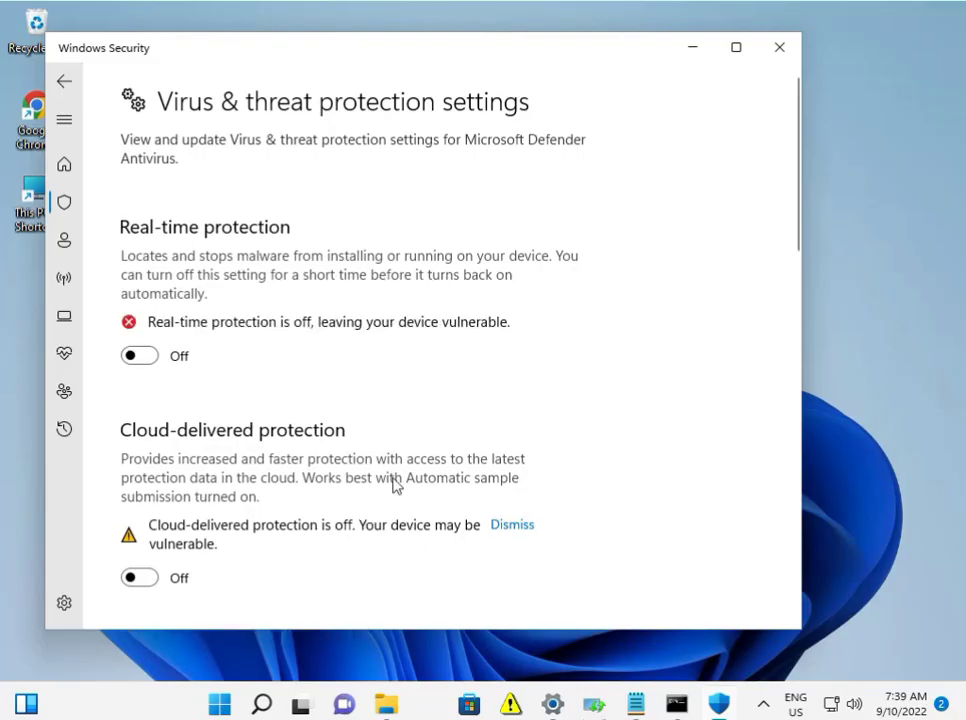
left_click(774, 59)
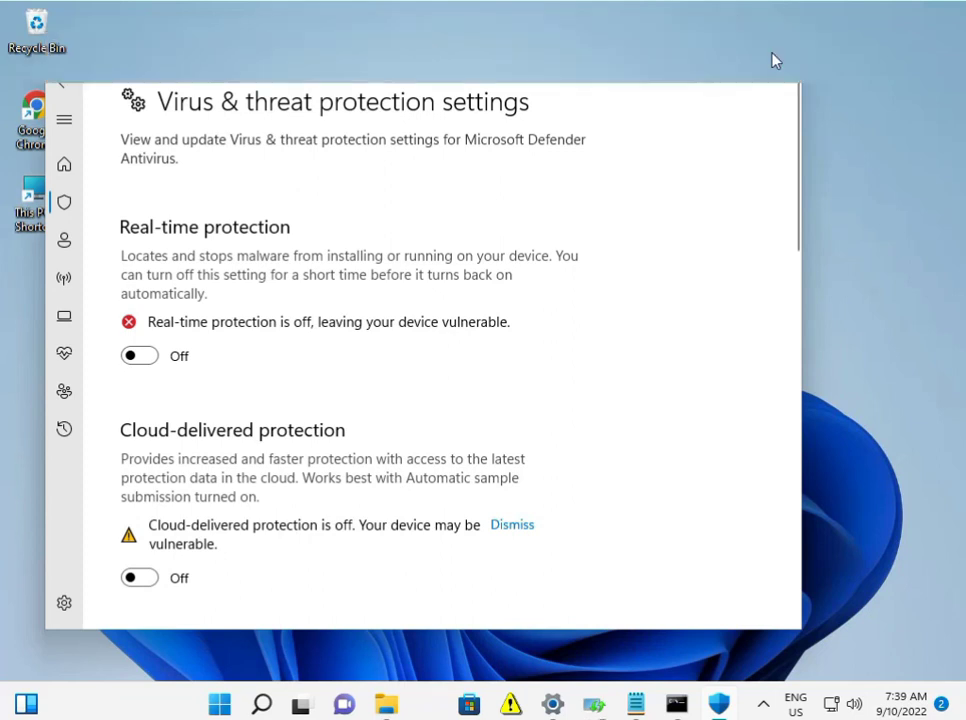